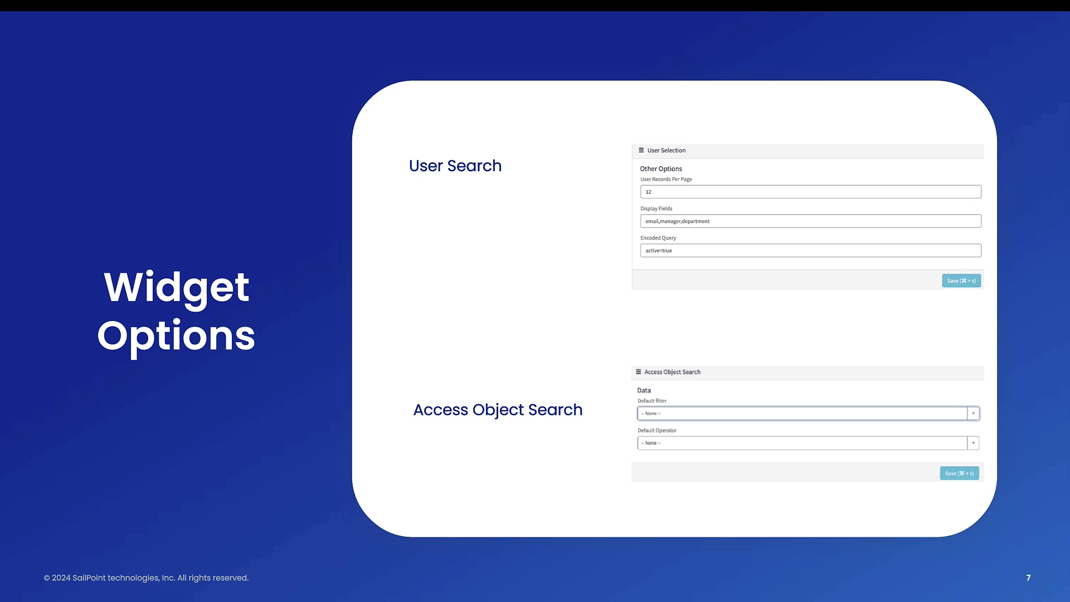
Advance past the Widget Options slide to the live SailPoint user-search page
click(572, 435)
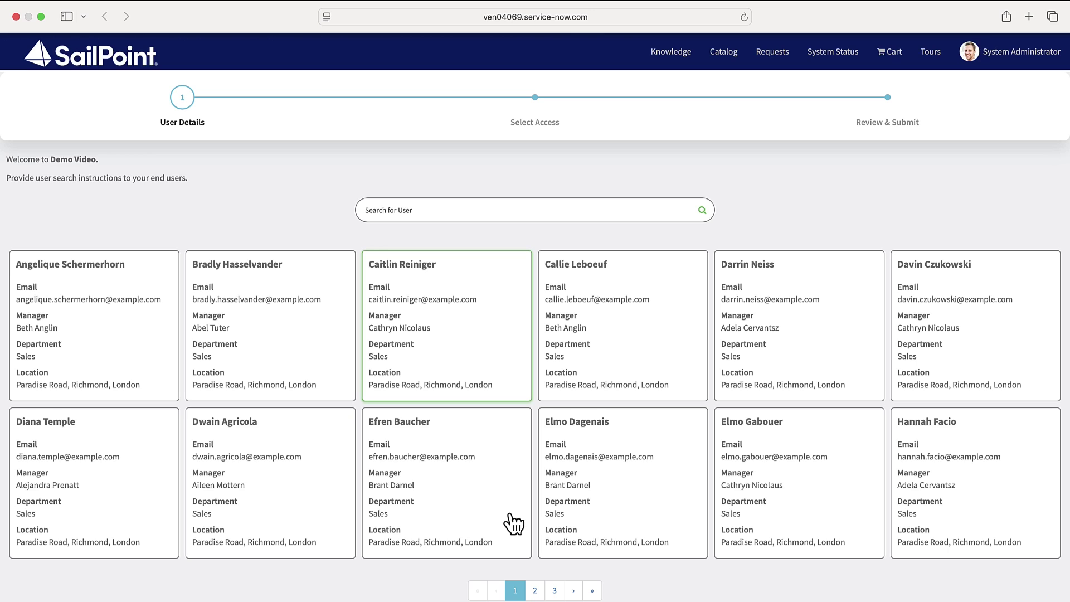
Save User Selection options: 12 per page, showing email, manager, department and location
right_click(452, 326)
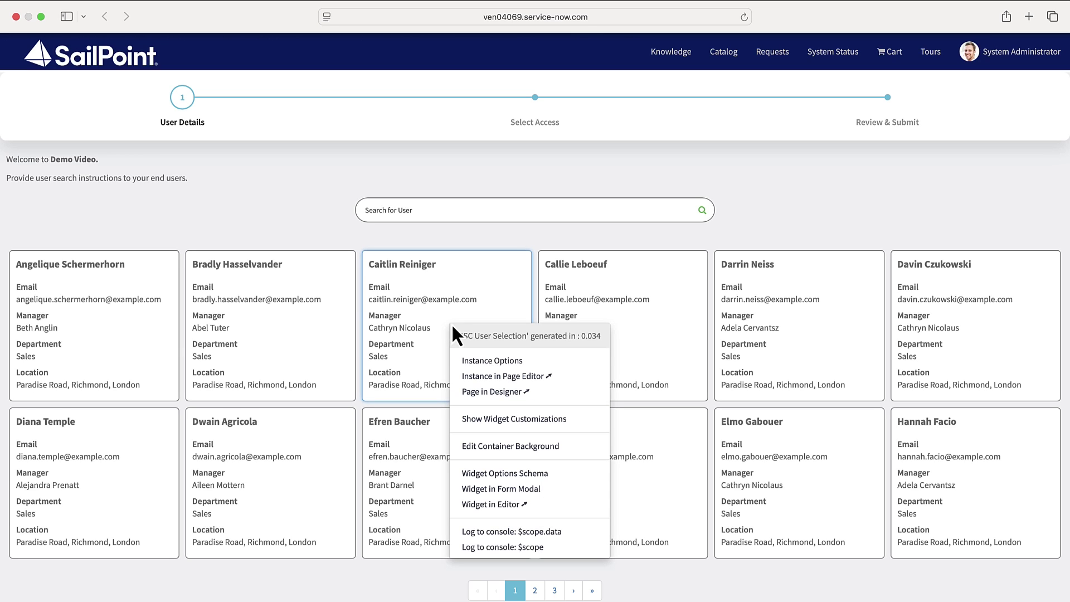
click(485, 373)
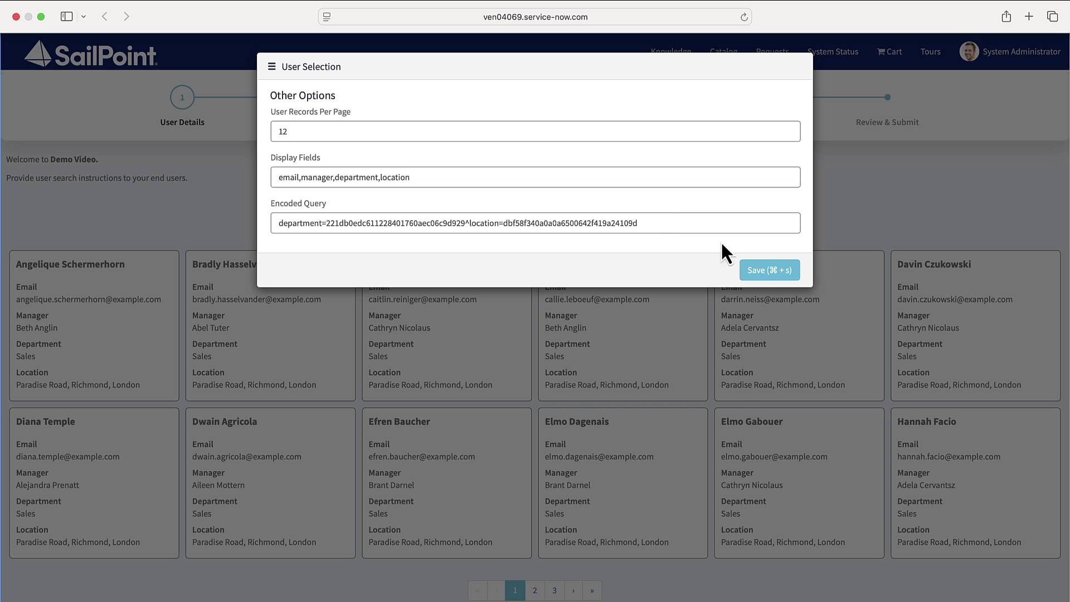
click(756, 273)
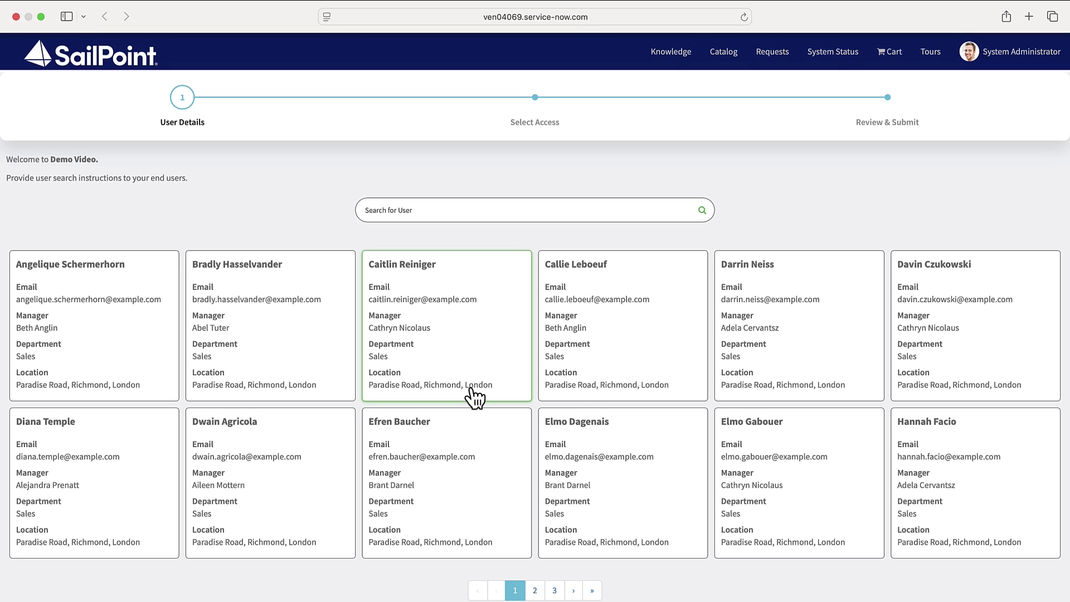
Pick a user, go to Select Access, and default search to Source, Contains ANY keywords
click(473, 397)
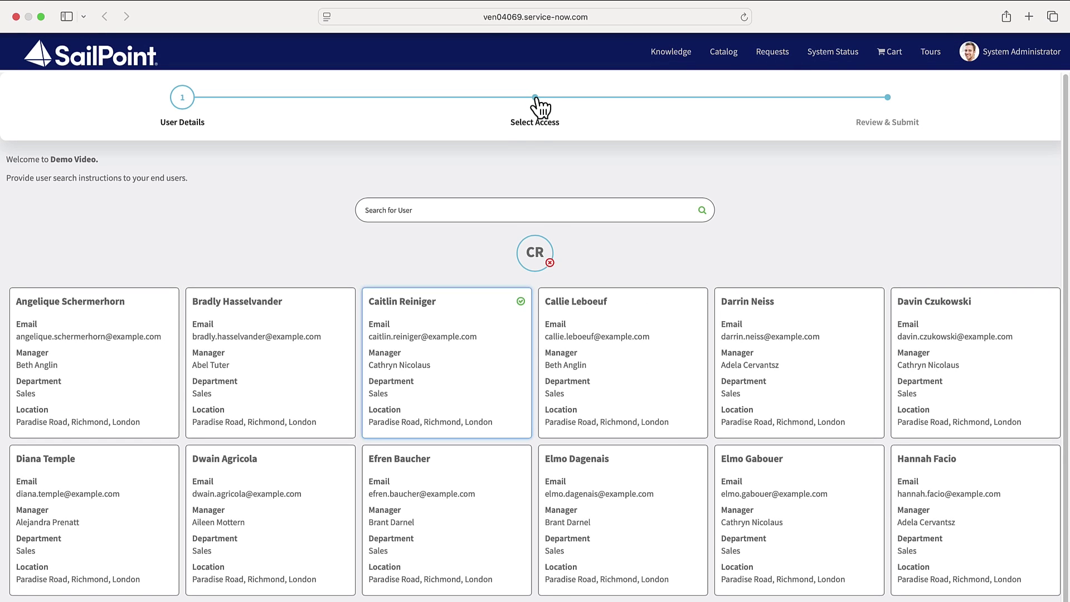
click(538, 107)
ctrl+right_click(291, 324)
click(326, 362)
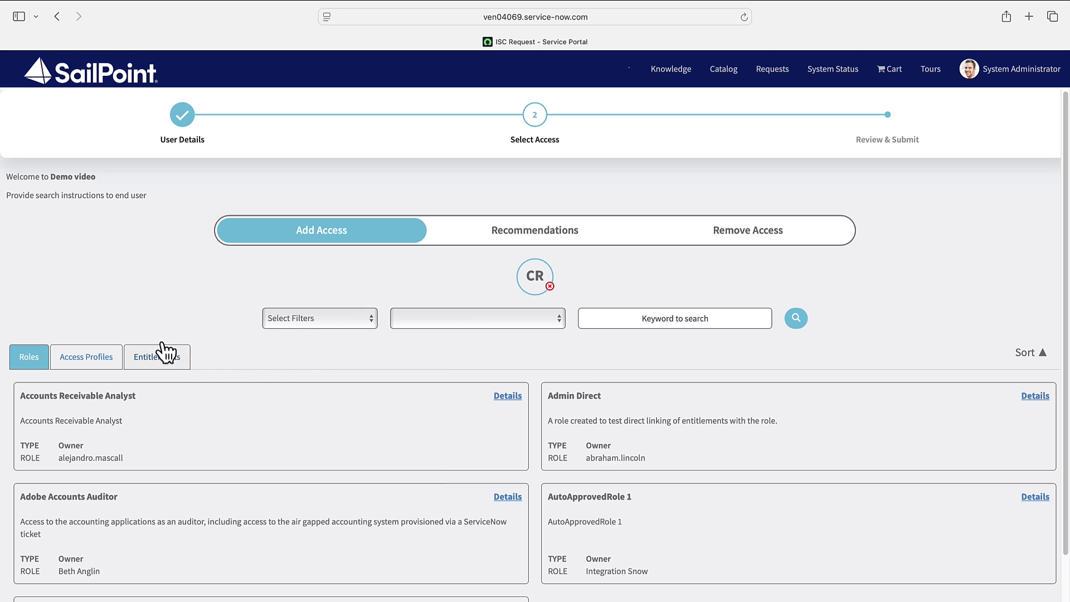
click(317, 148)
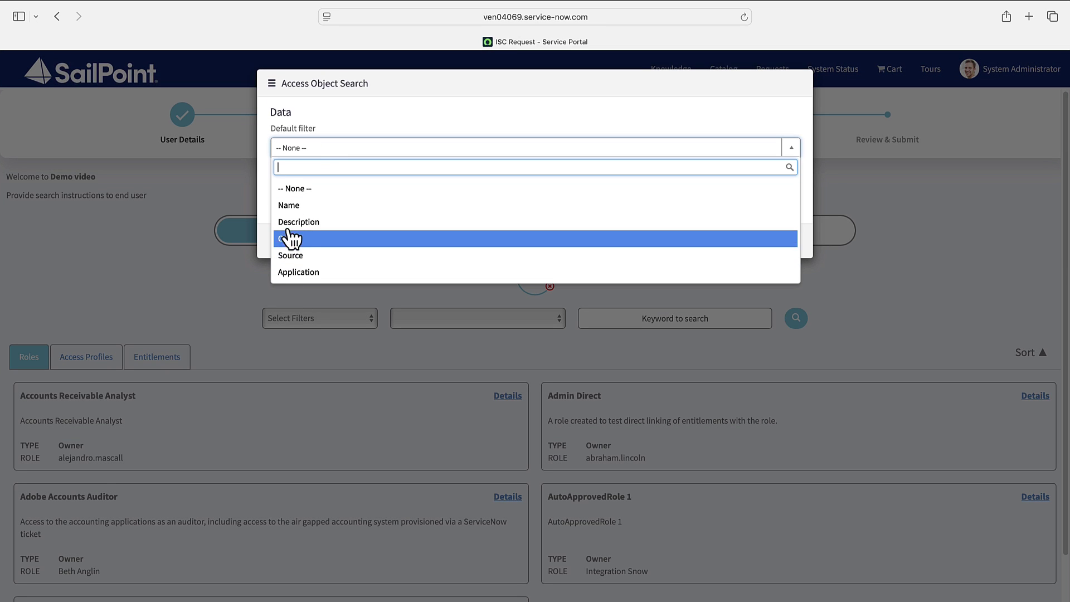
click(285, 189)
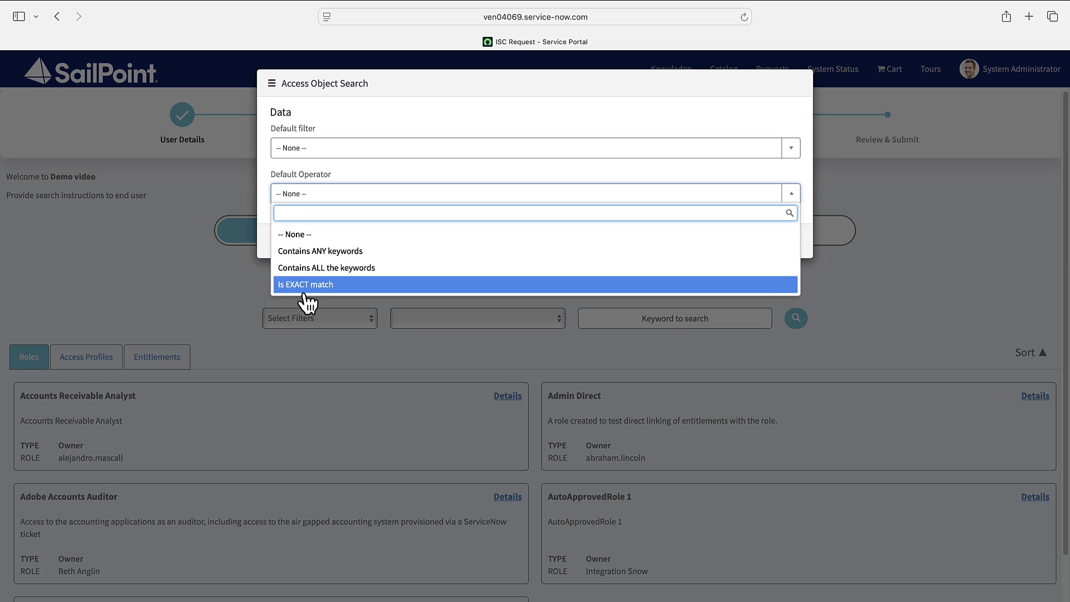
click(277, 151)
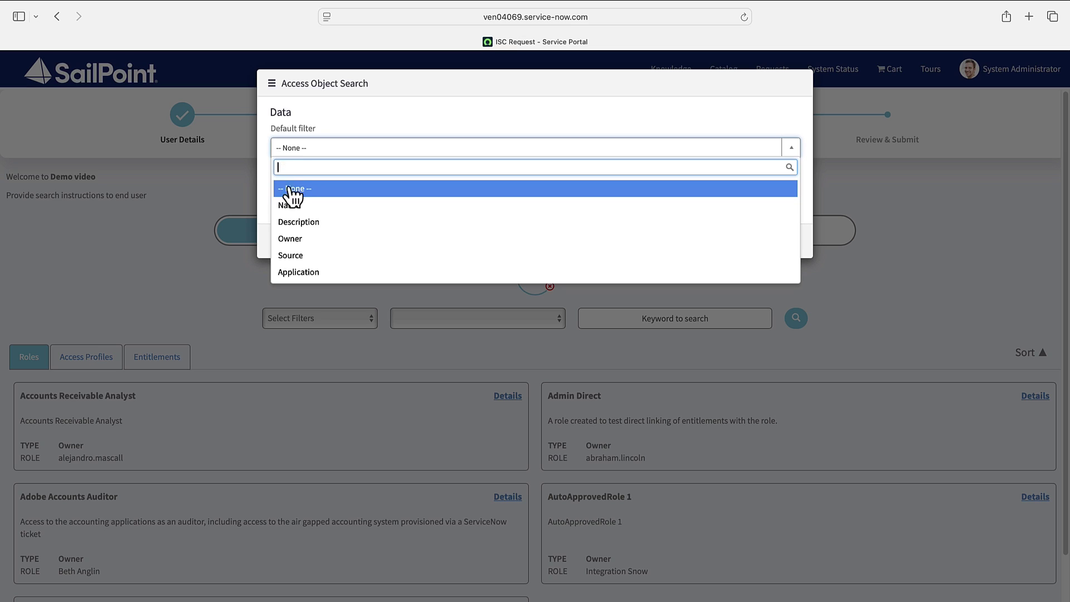
key(Return)
click(301, 193)
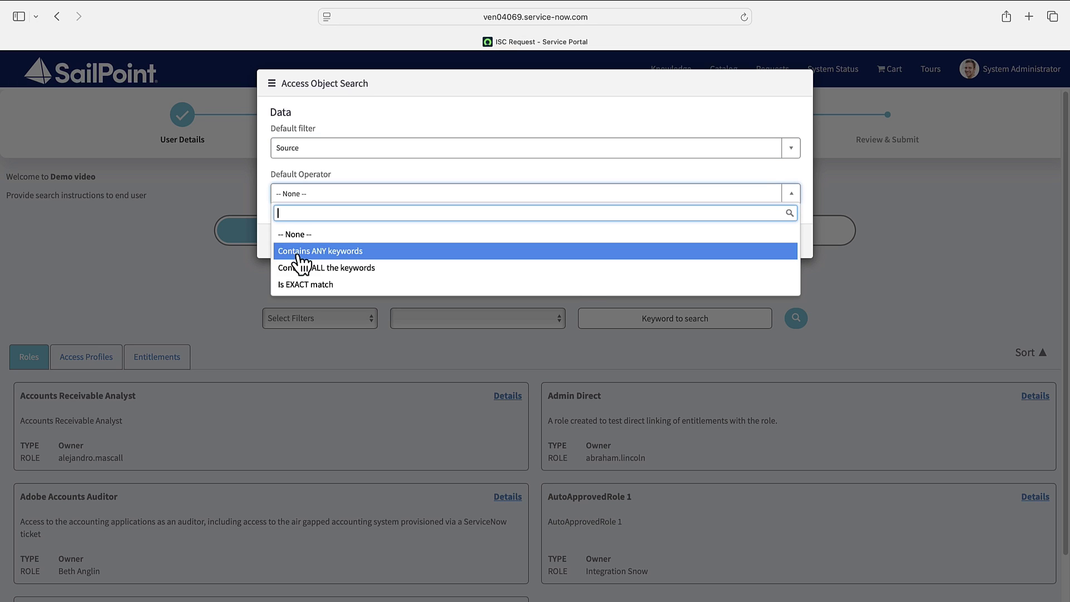
click(296, 248)
click(770, 241)
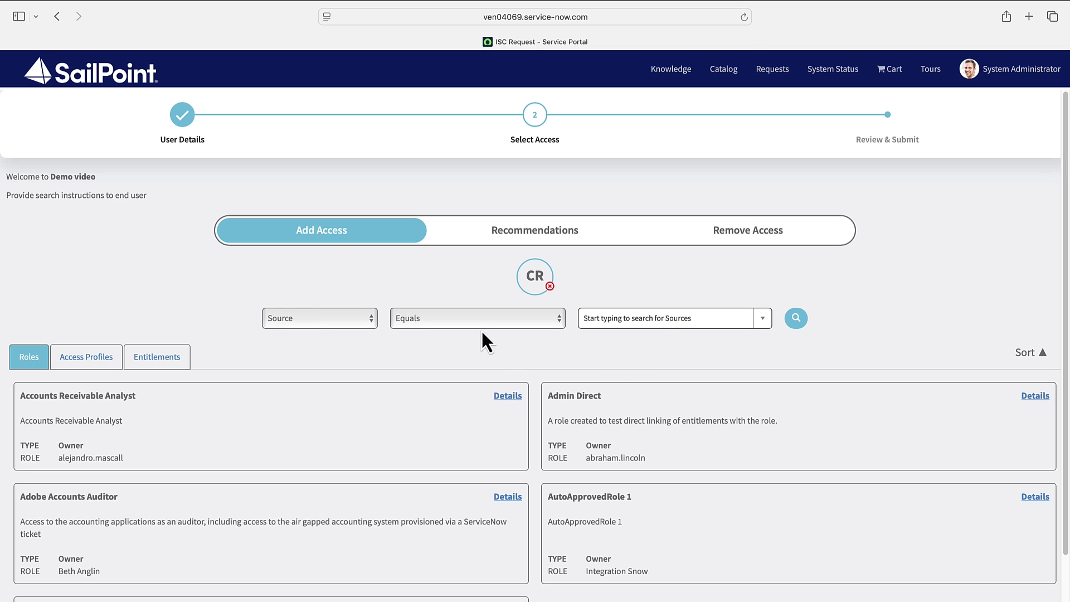
Include non-requestable and non-revocable access objects, then view profile and entitlement results
ctrl+right_click(134, 368)
click(133, 399)
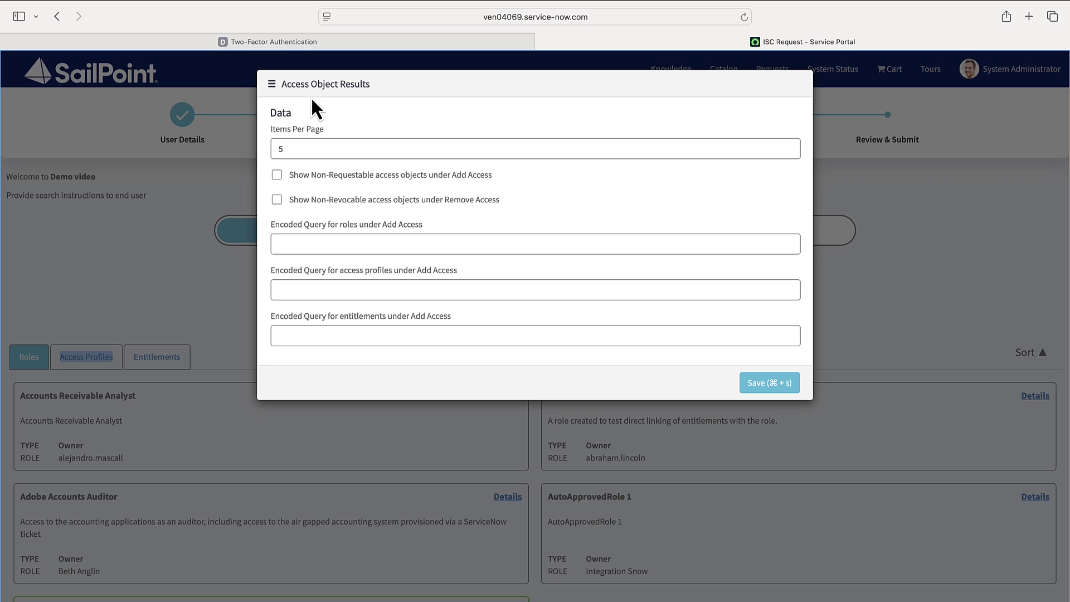
click(277, 175)
click(277, 200)
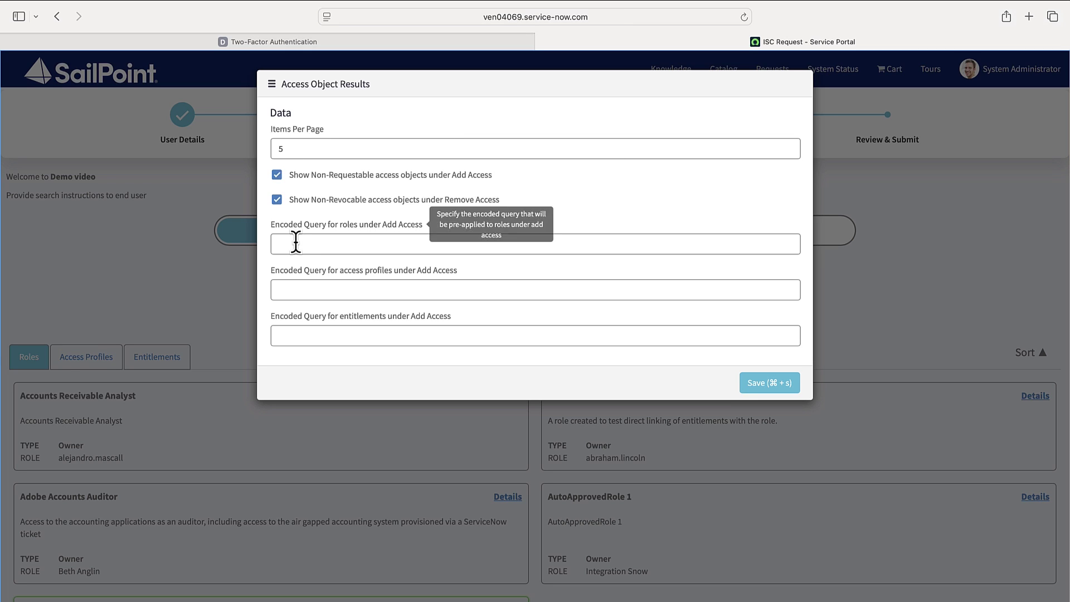
click(774, 384)
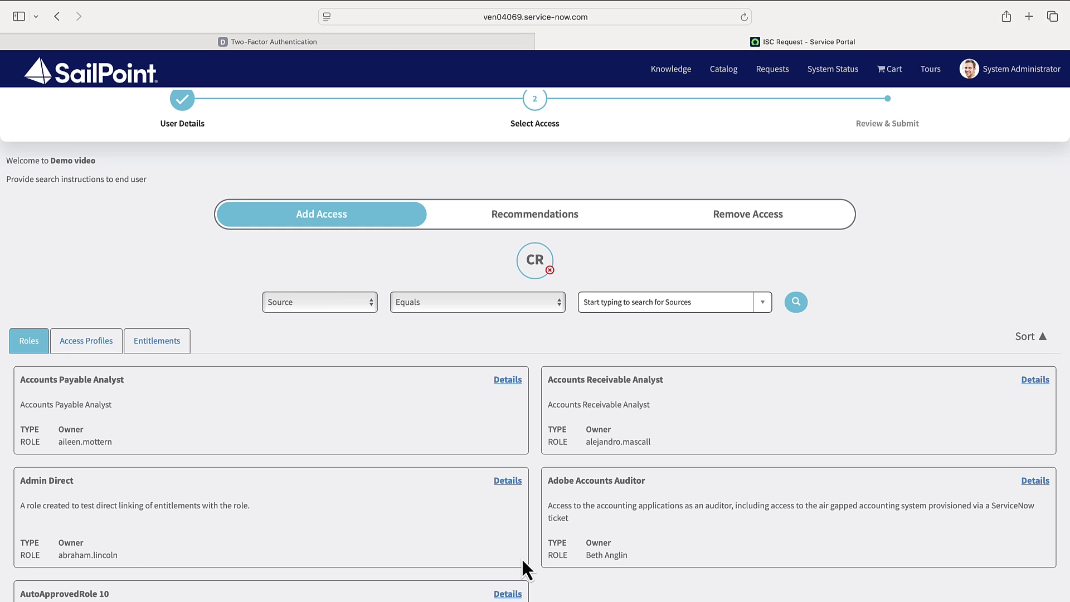
click(110, 361)
click(156, 357)
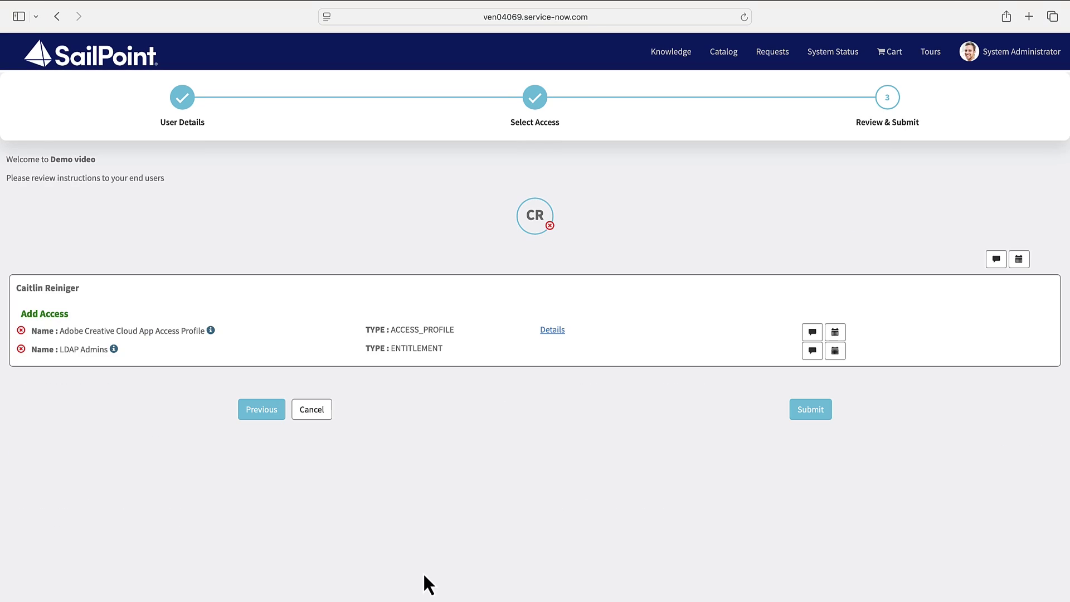
Make Review & Submit expiration dates default to 6 Months and be mandatory
right_click(974, 261)
click(960, 310)
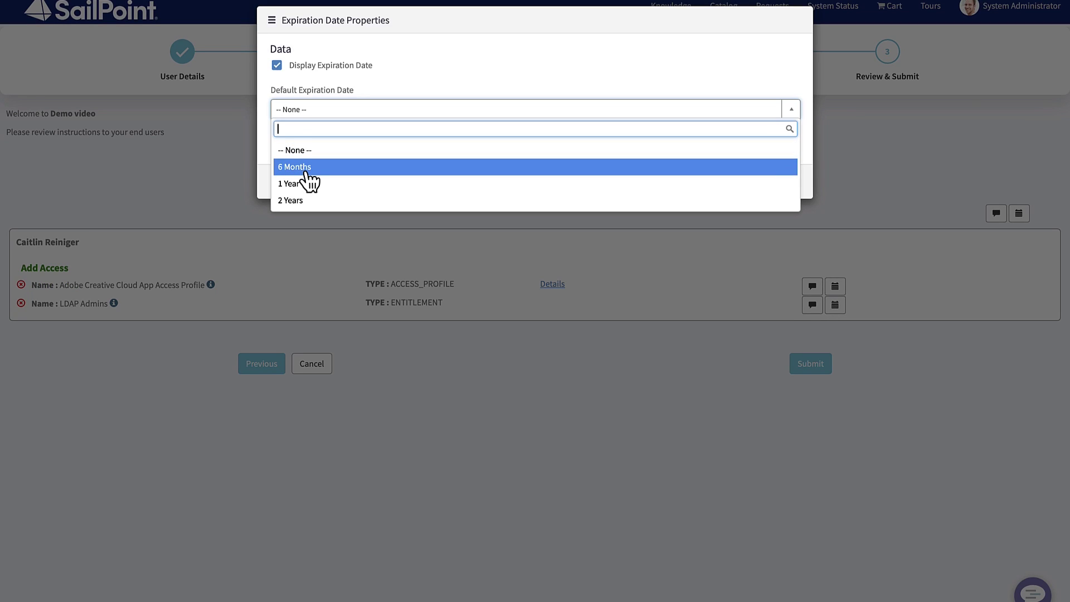
click(309, 172)
click(277, 135)
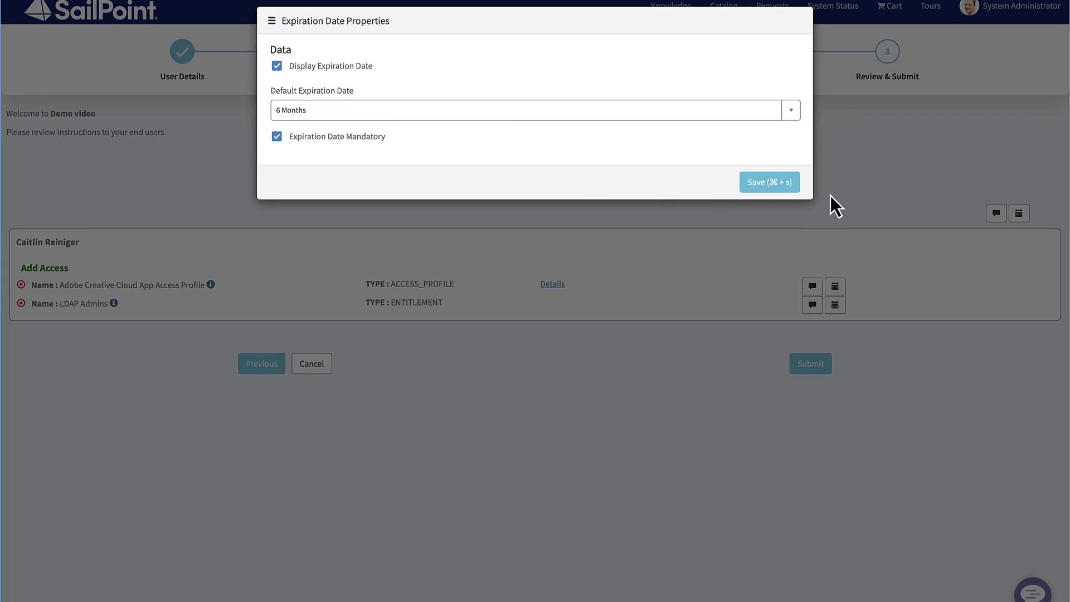
key(super+s)
click(1018, 259)
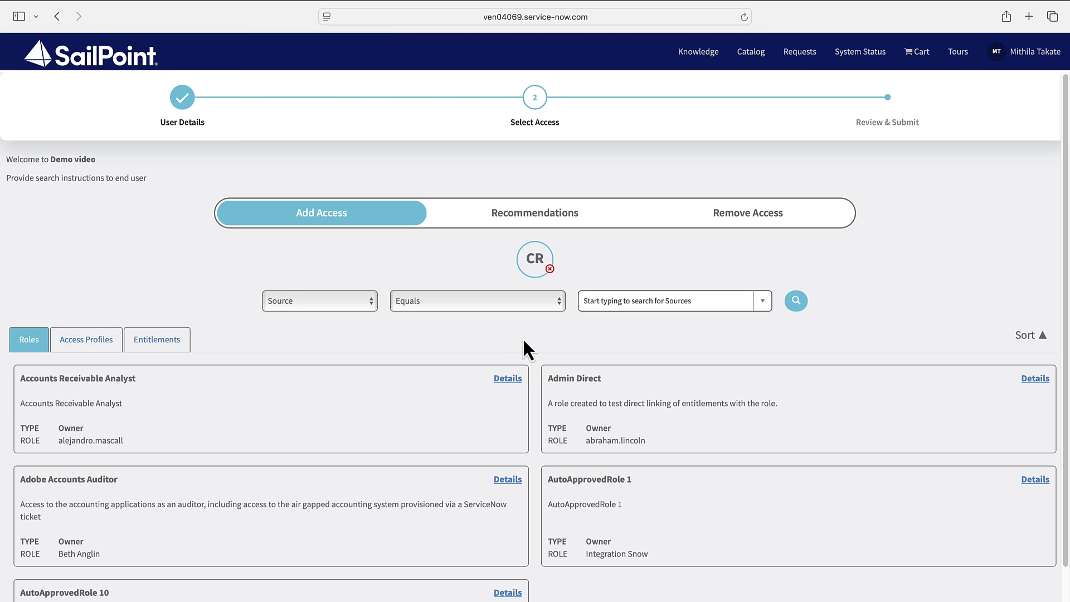
Filter access search to Application Equals Adobe Creative Cloud App and check its entitlements
click(339, 298)
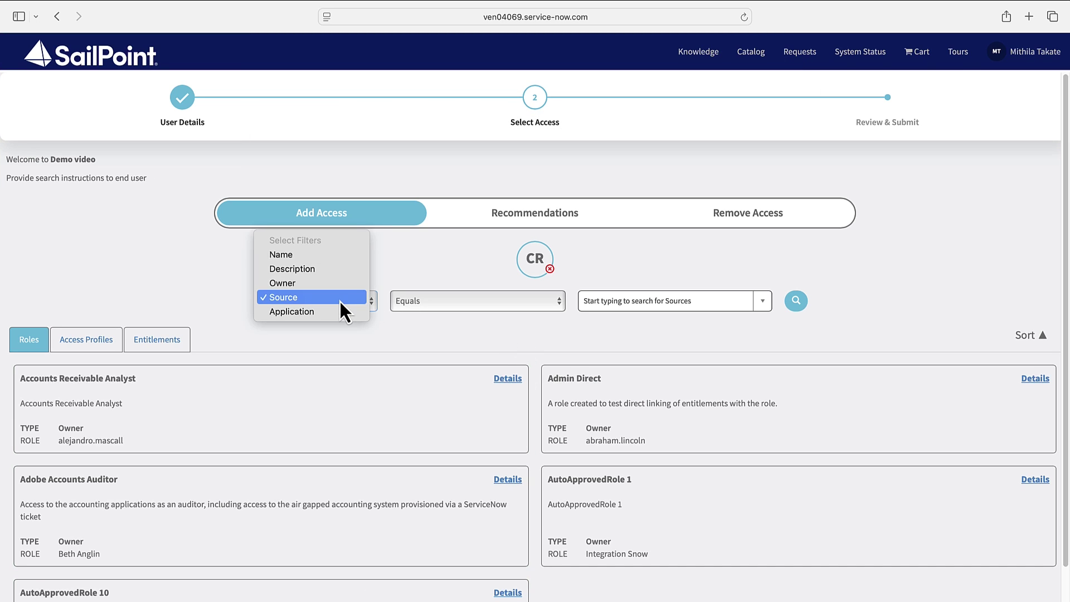
click(315, 313)
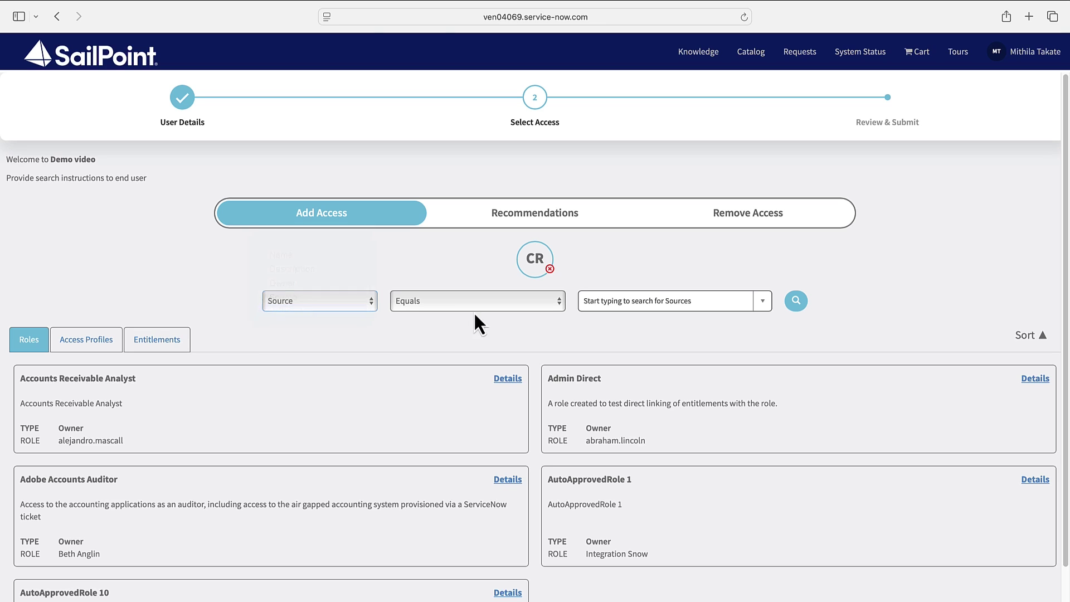
click(539, 304)
click(540, 305)
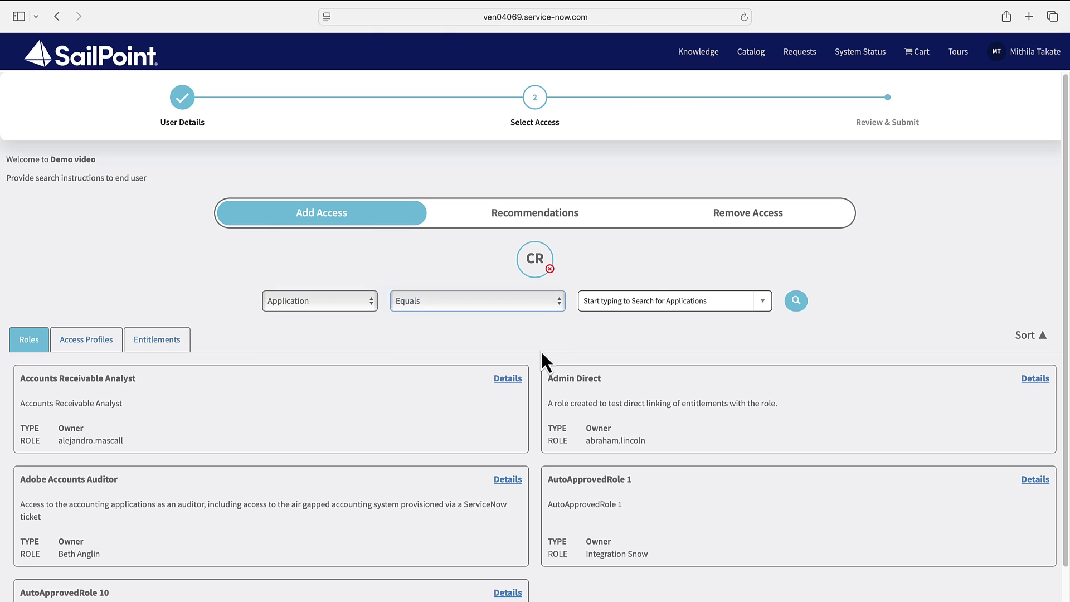
click(623, 300)
text(ado)
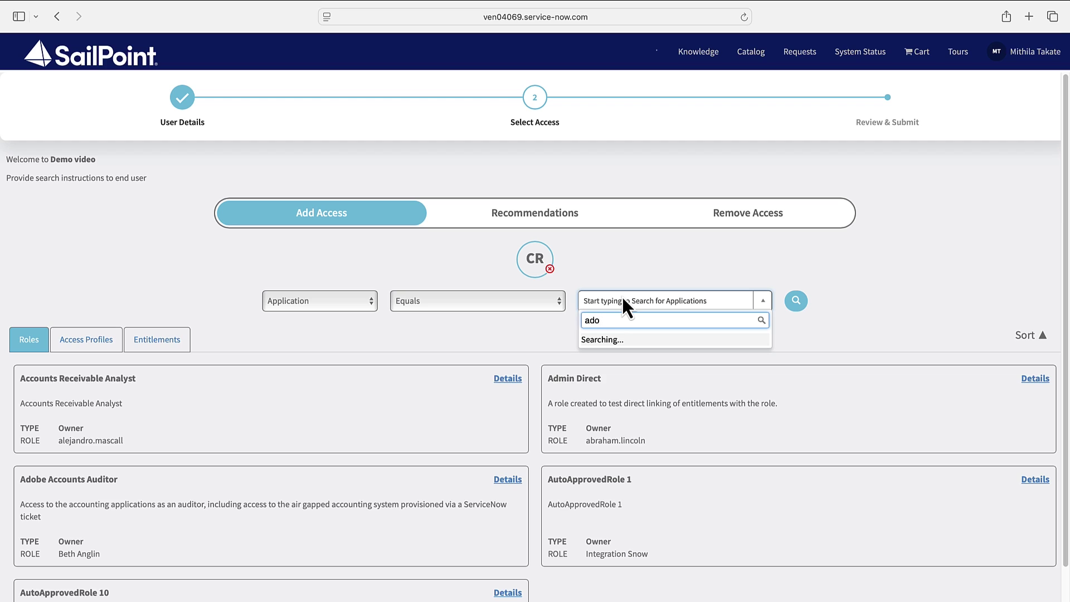
text(be)
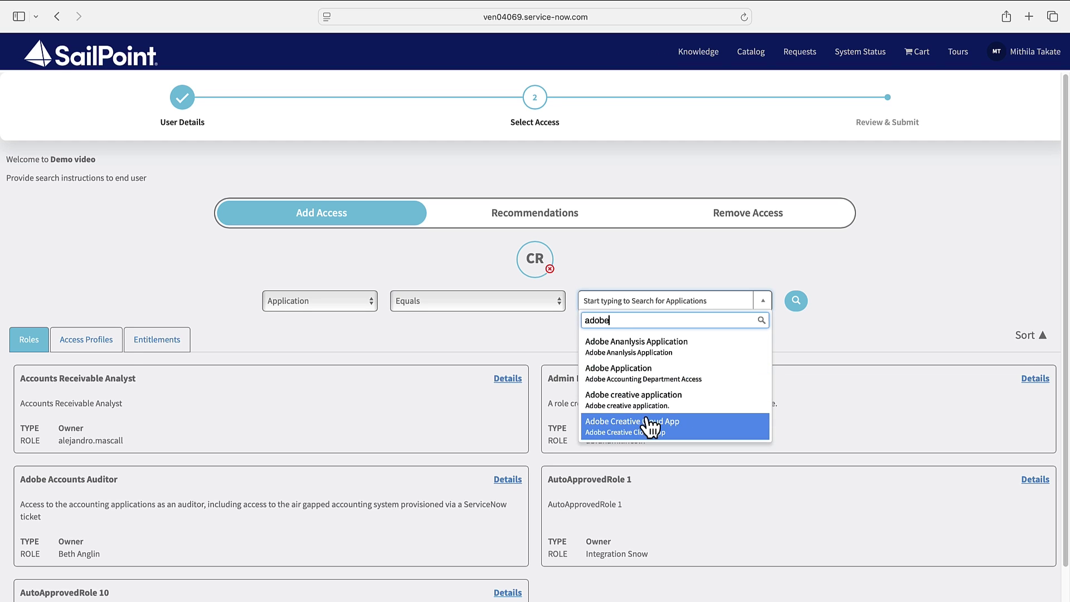
click(650, 425)
click(117, 367)
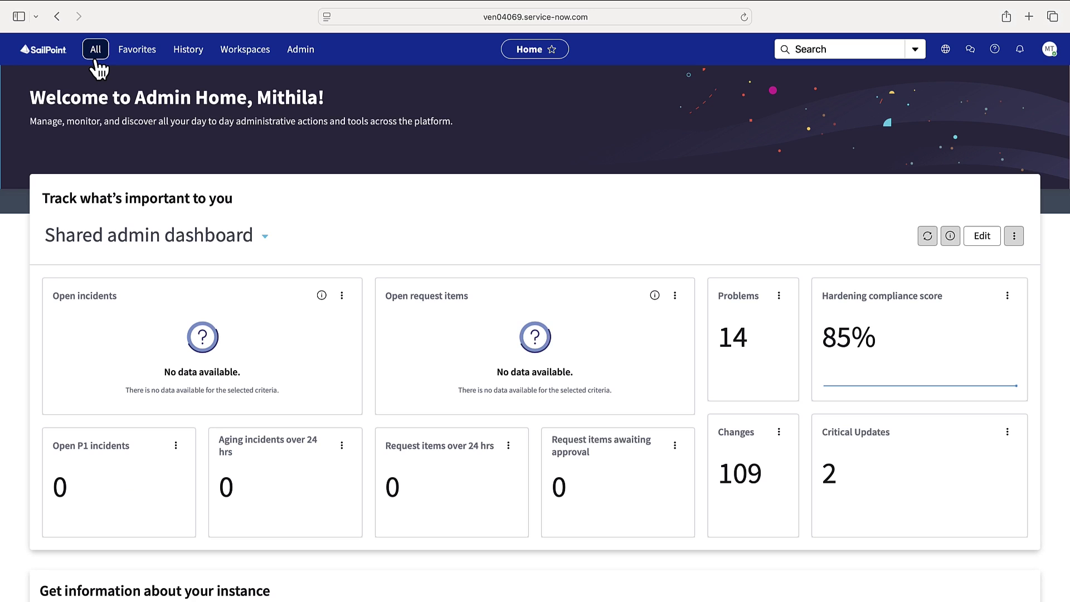
Open Requested SailPoint Items from the SailPoint Identity Security application menu
click(98, 52)
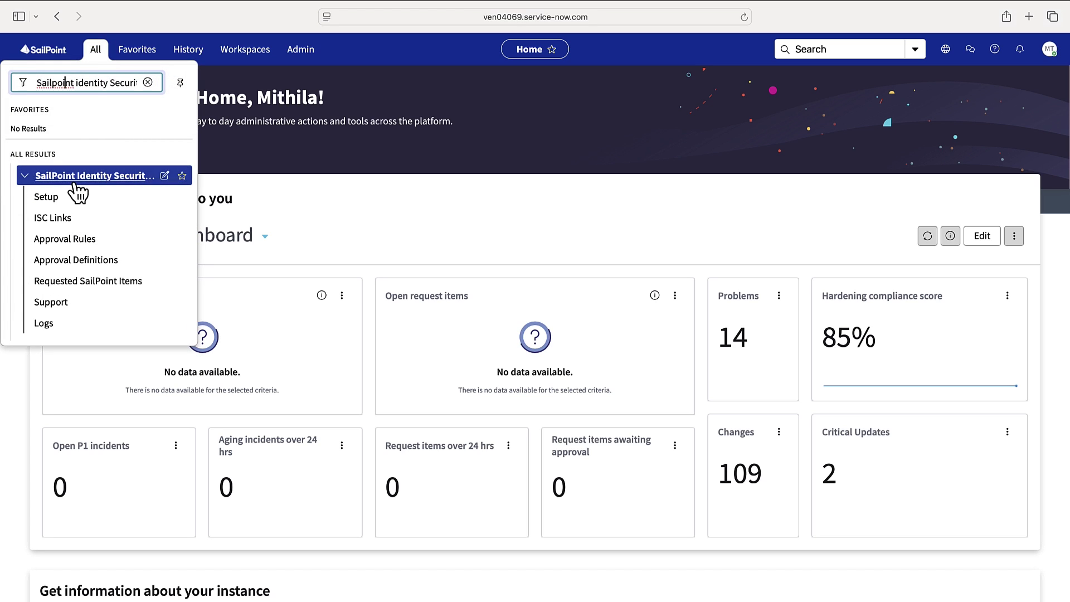
click(85, 282)
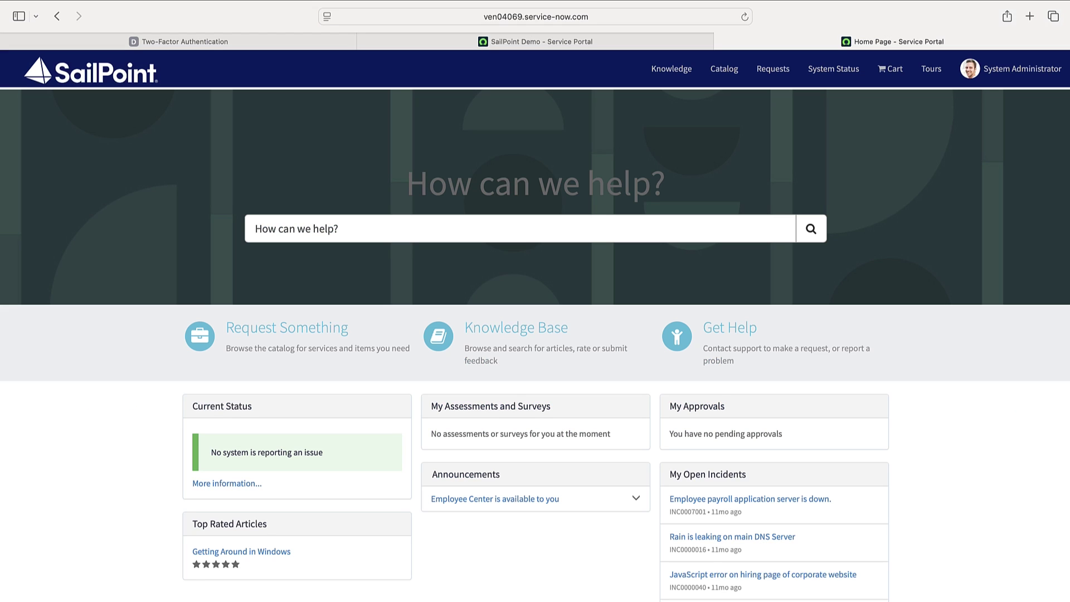
Open the service catalog through Request Something to browse its categories
click(335, 365)
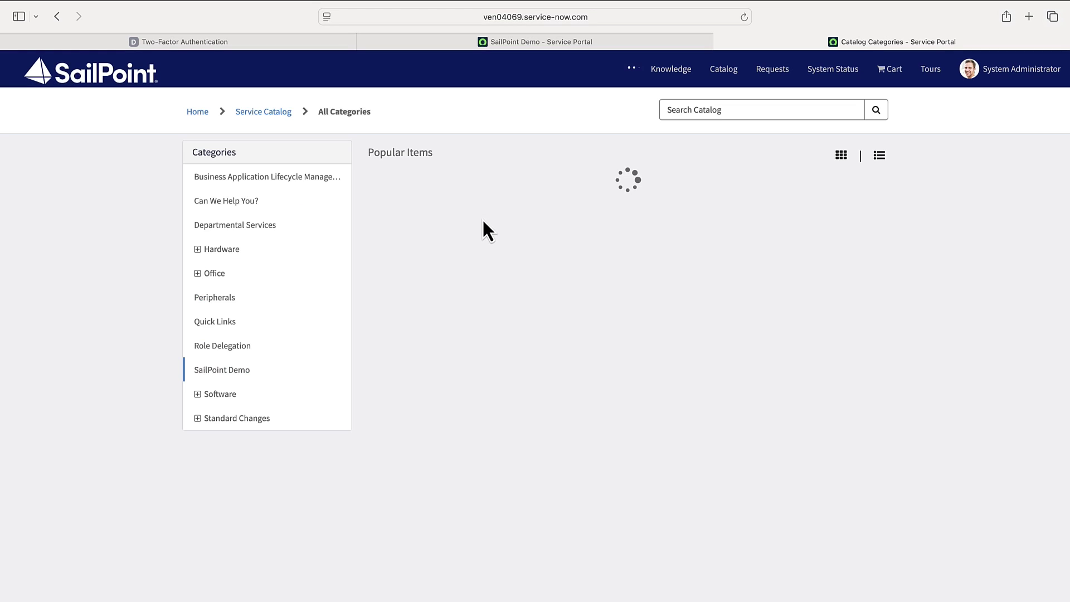